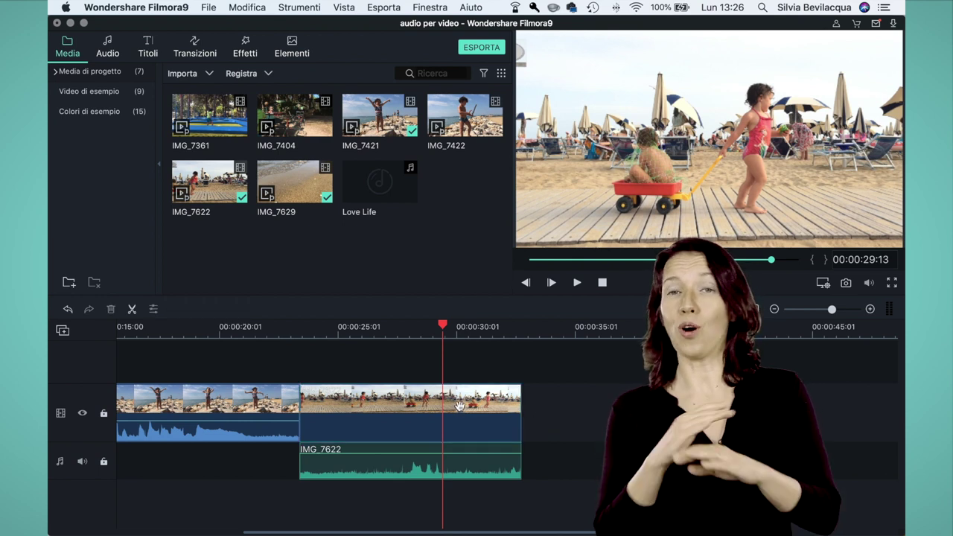
Check that the IMG_7622 video and its detached audio can be selected separately on the timeline.
click(336, 471)
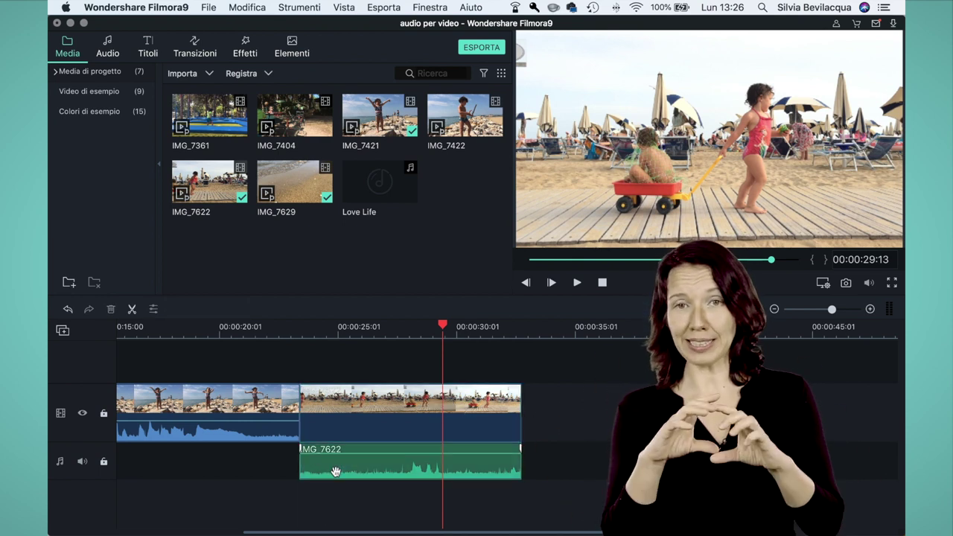
click(344, 418)
click(354, 477)
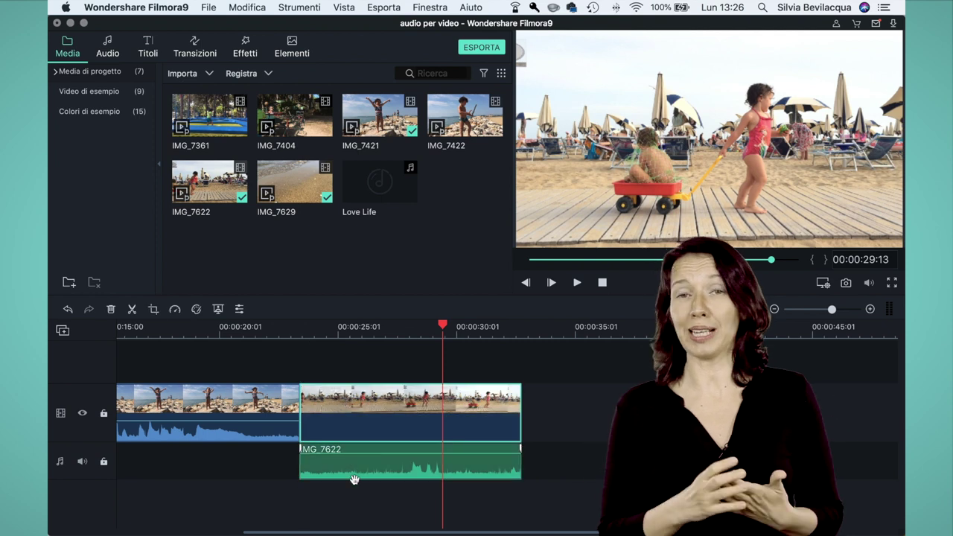
click(362, 425)
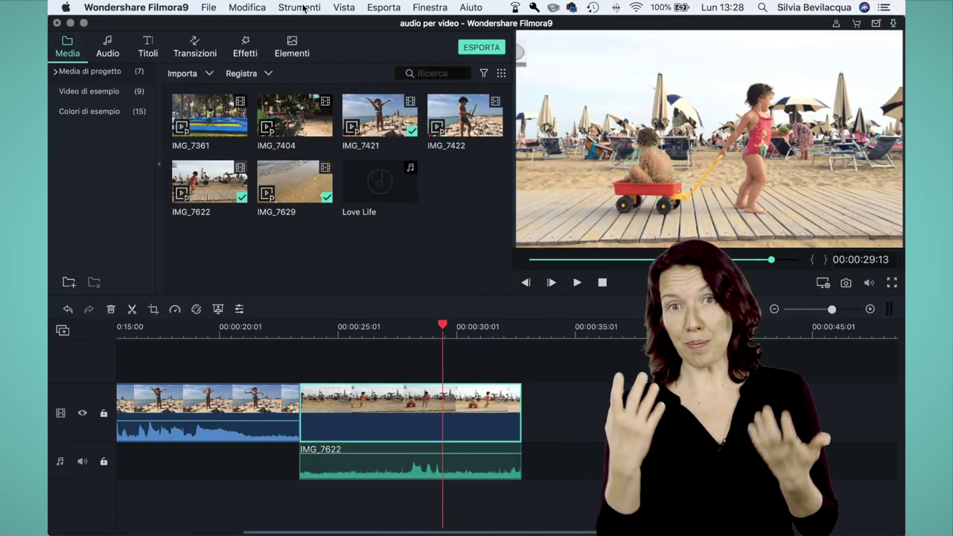
Undo the last edit and redo it.
click(241, 7)
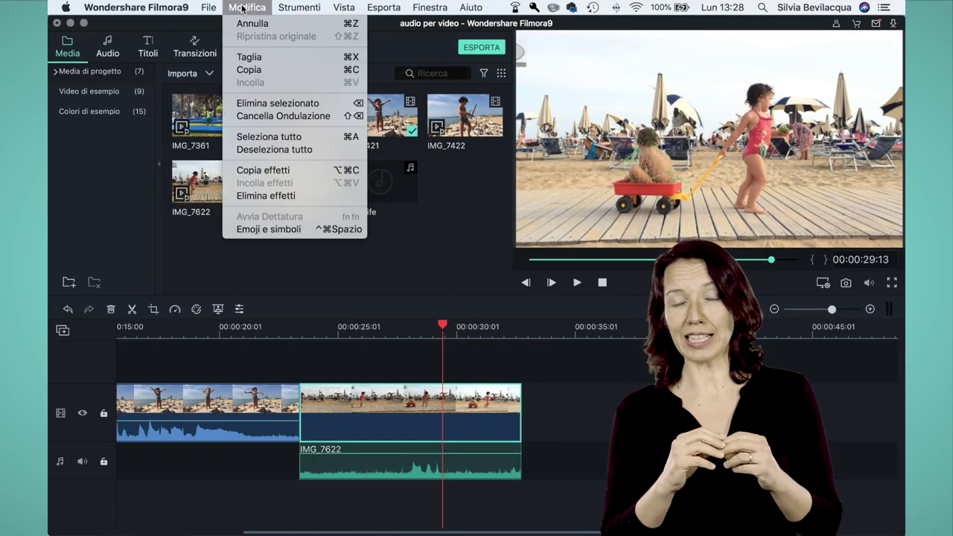
click(311, 25)
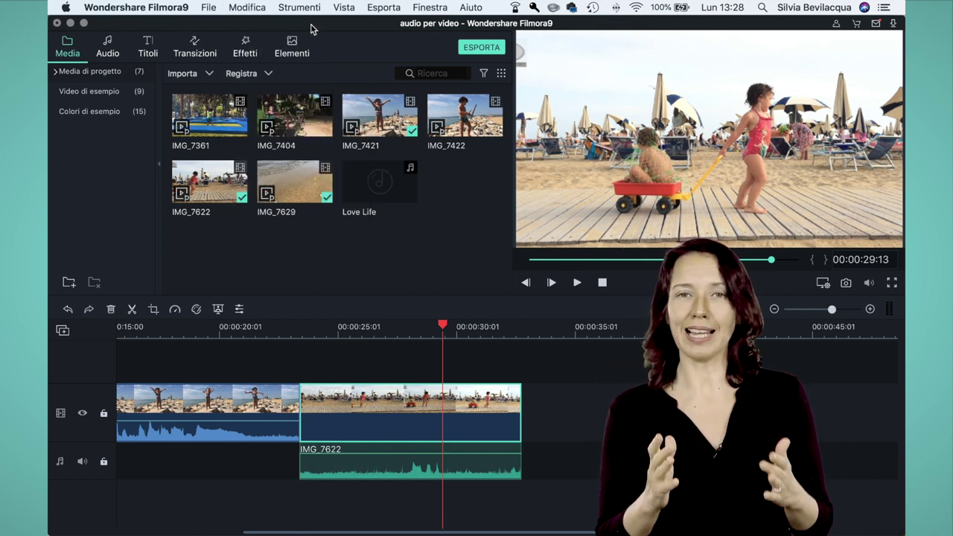
key(super+shift+z)
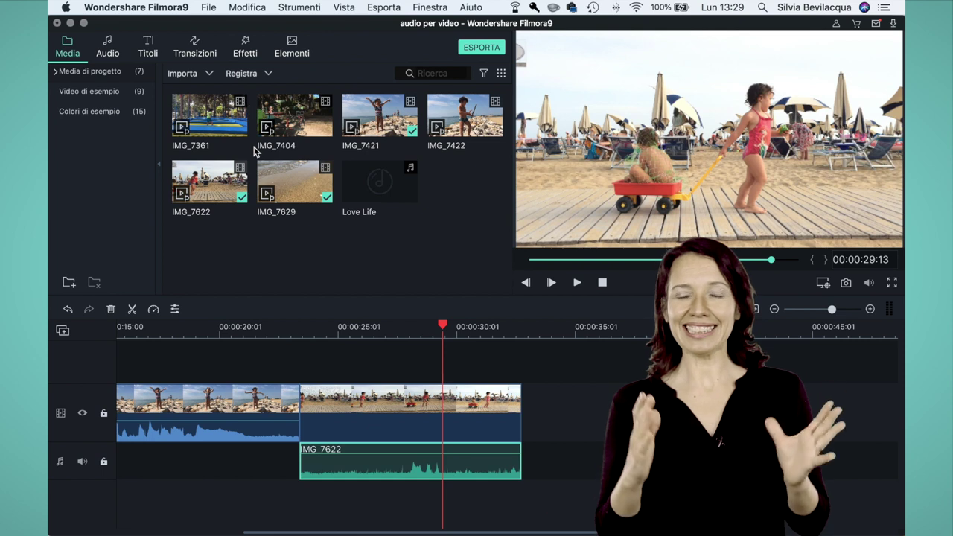
Delete the IMG_7622 video and its detached audio, and place IMG_7622 from the project media back after the preceding timeline clip.
click(440, 453)
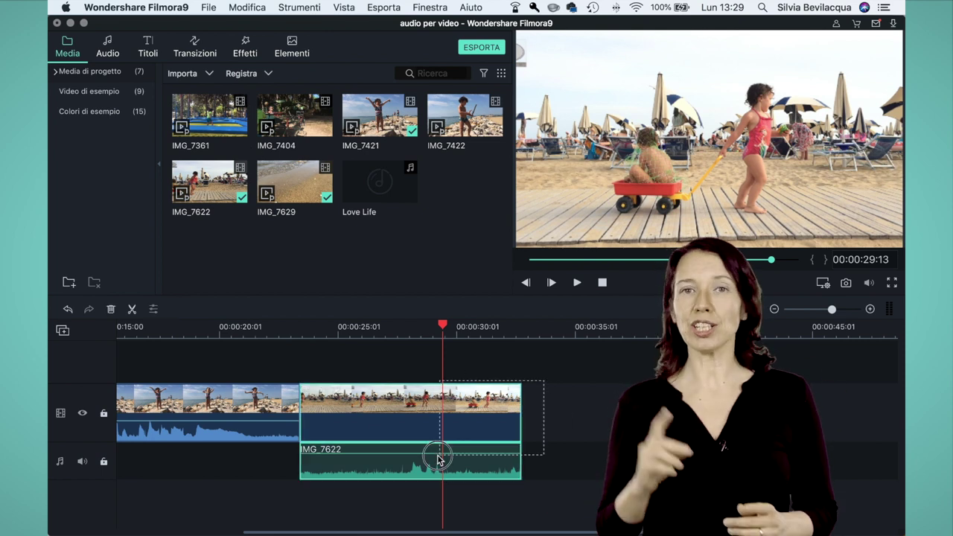
key(Delete)
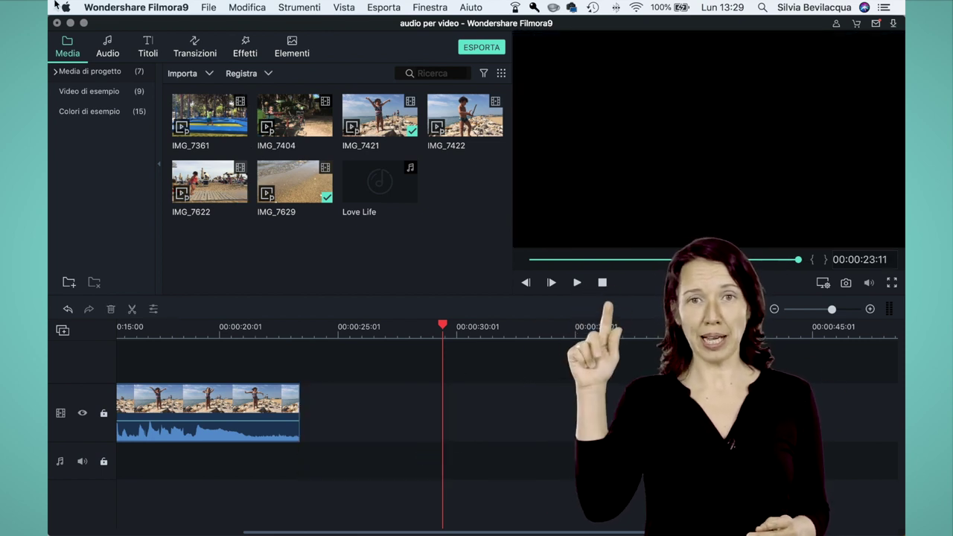
drag(206, 192, 302, 416)
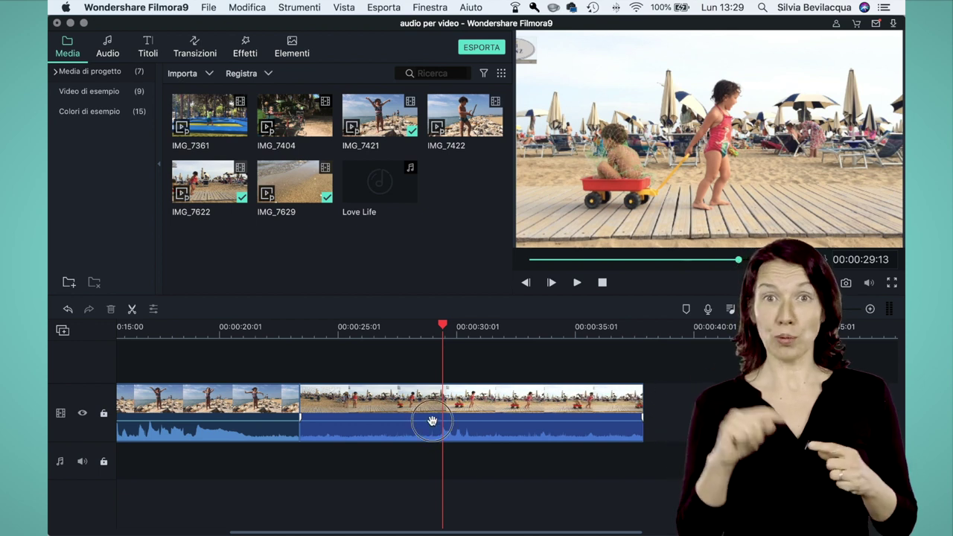
Lower the IMG_7622 clip's audio level to silence on the timeline and raise it back to its original level.
drag(431, 421, 433, 452)
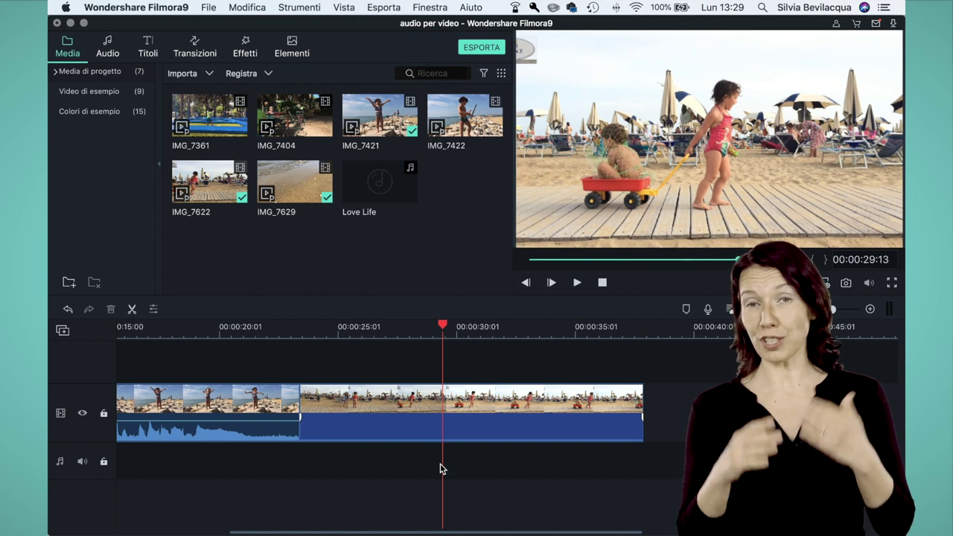
drag(427, 439, 426, 421)
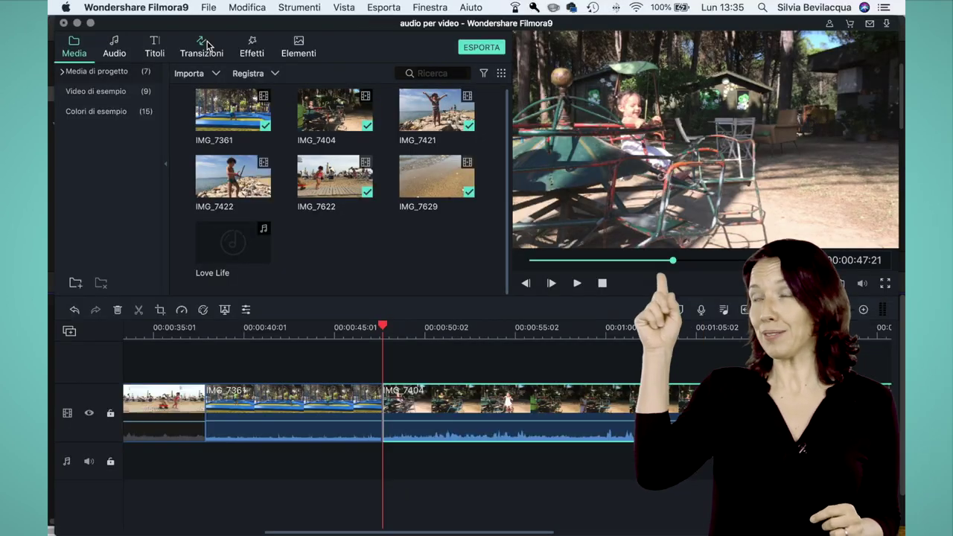
Apply the Dissolvenza transition between the IMG_7361 and IMG_7404 clips and play it from just before the cut.
click(205, 45)
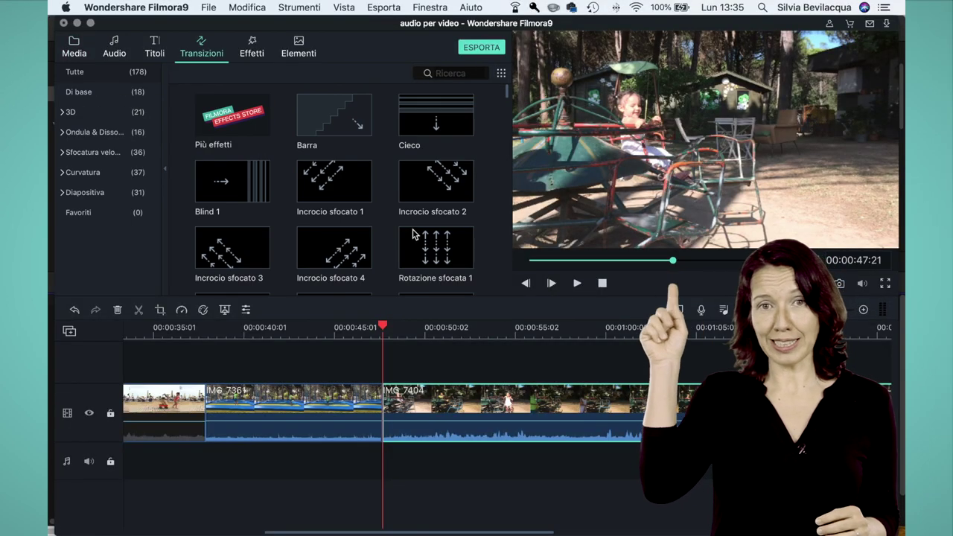
scroll(461, 160, down, 2)
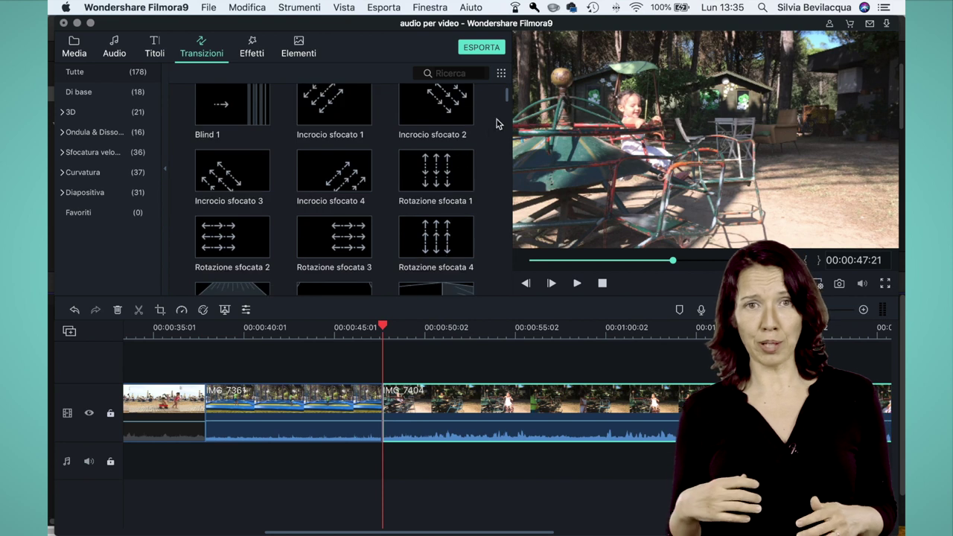
drag(507, 96, 507, 217)
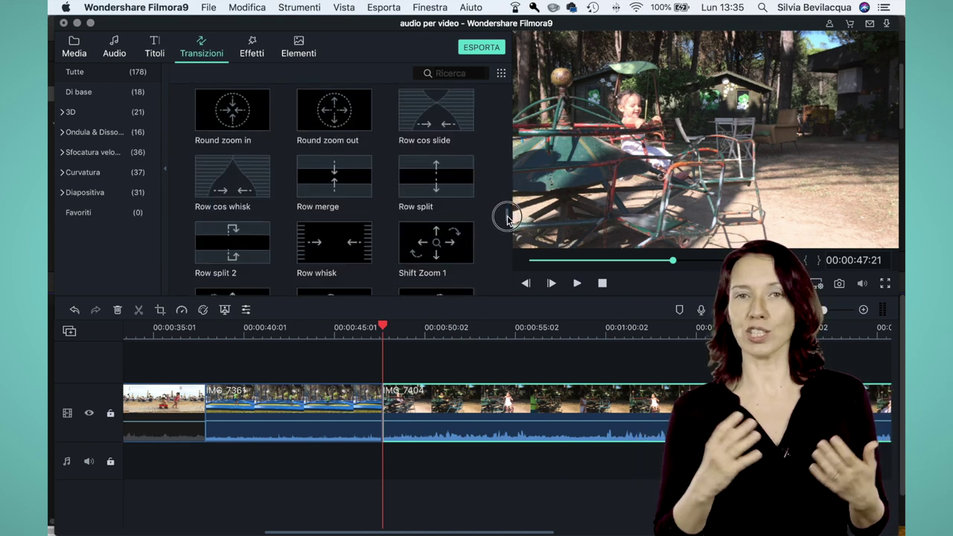
scroll(505, 210, up, 15)
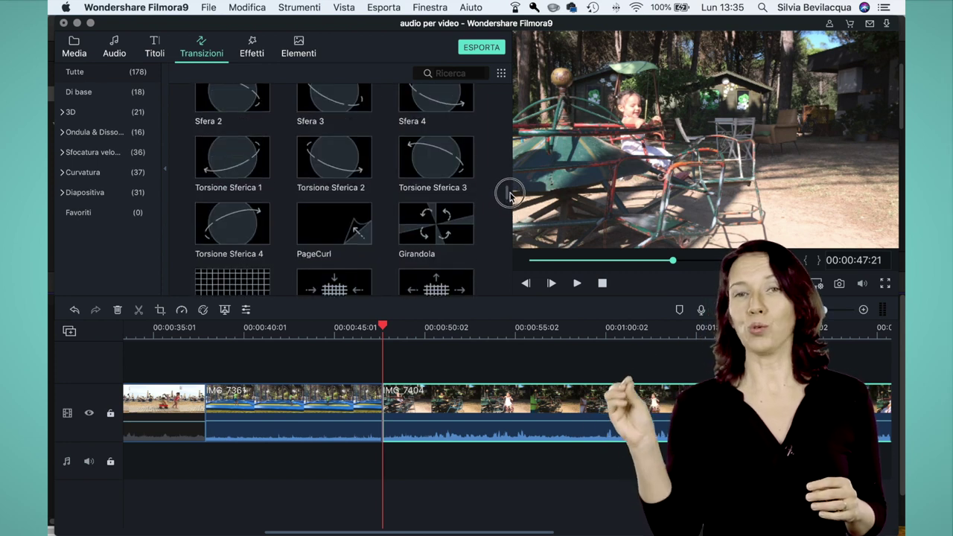
scroll(349, 203, down, 5)
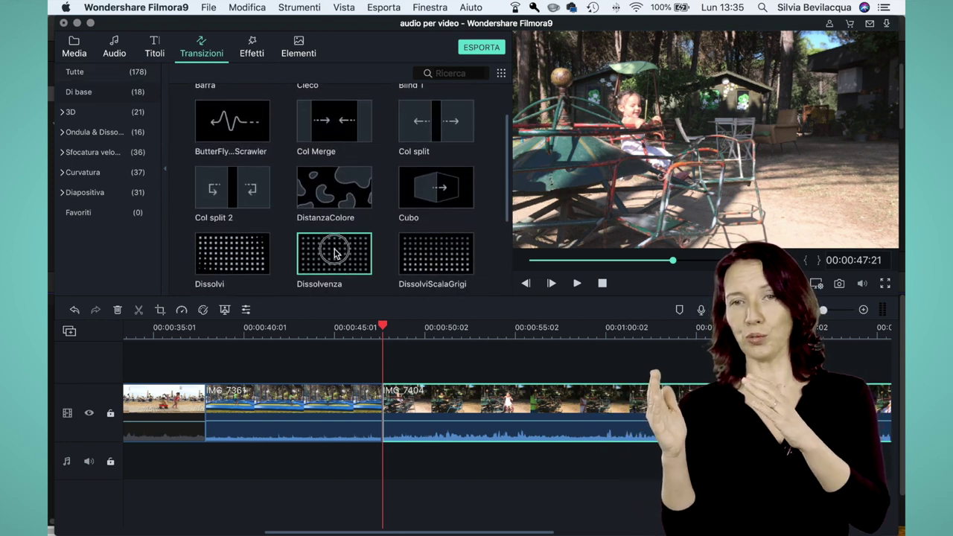
drag(334, 253, 375, 395)
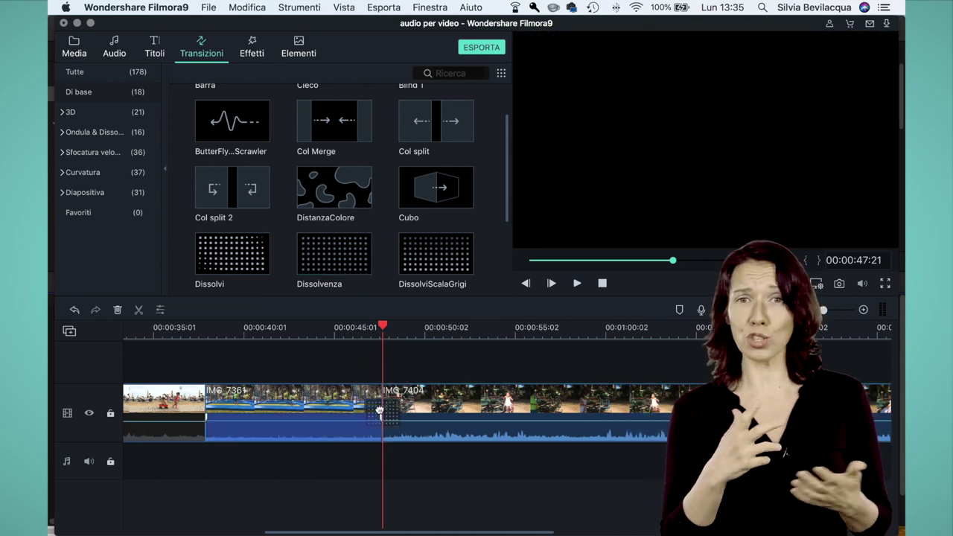
double_click(382, 410)
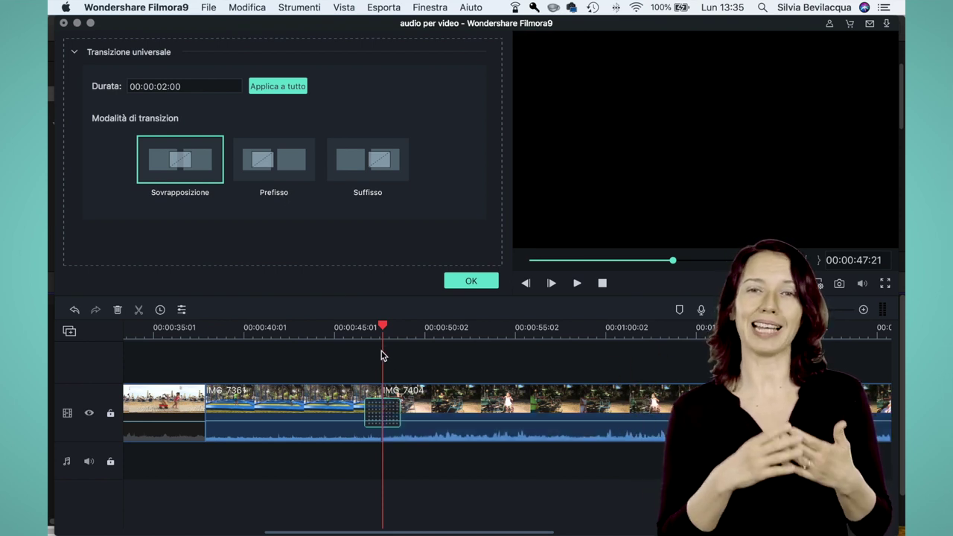
drag(378, 333, 370, 329)
key(space)
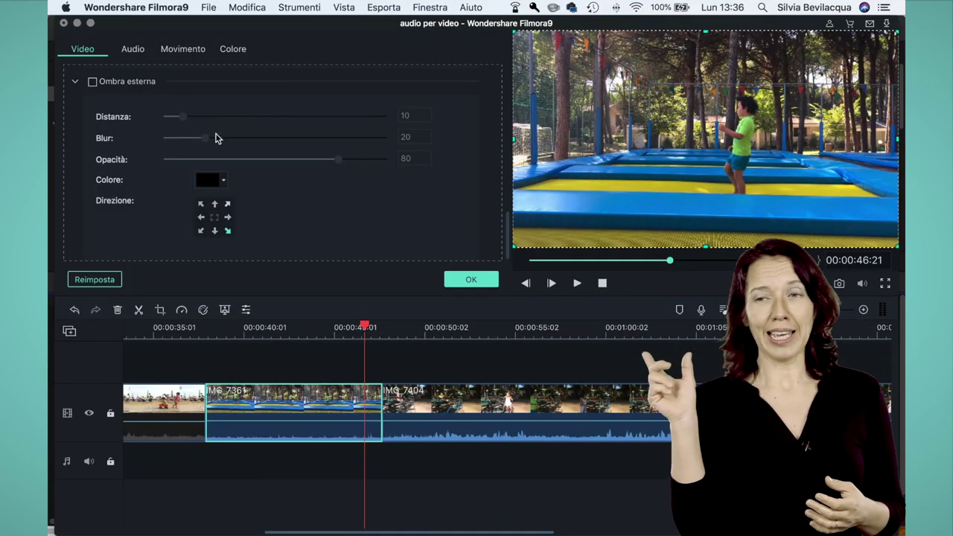
Open the audio settings of the IMG_7361 clip and set both its fade-in and fade-out to 0.9 s.
click(400, 374)
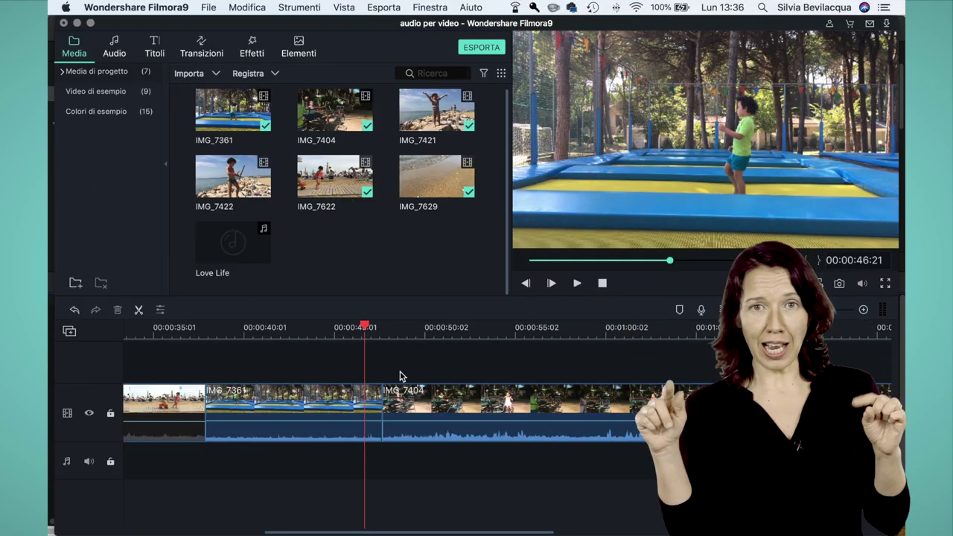
click(341, 402)
double_click(341, 403)
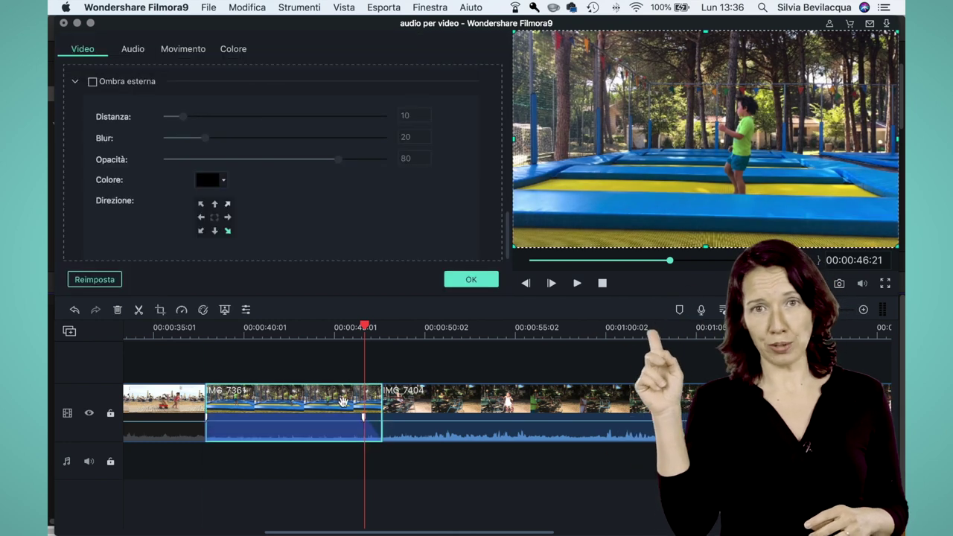
click(134, 49)
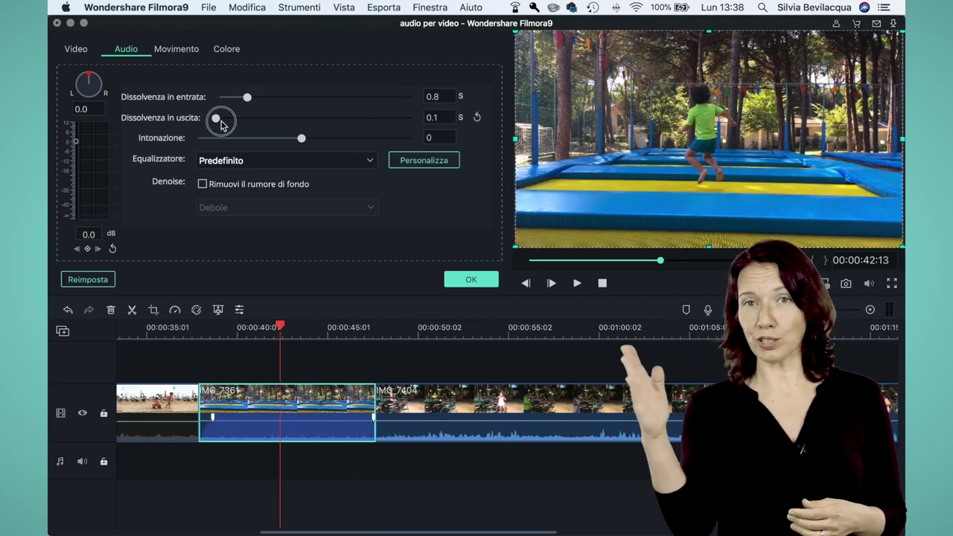
drag(219, 117, 236, 121)
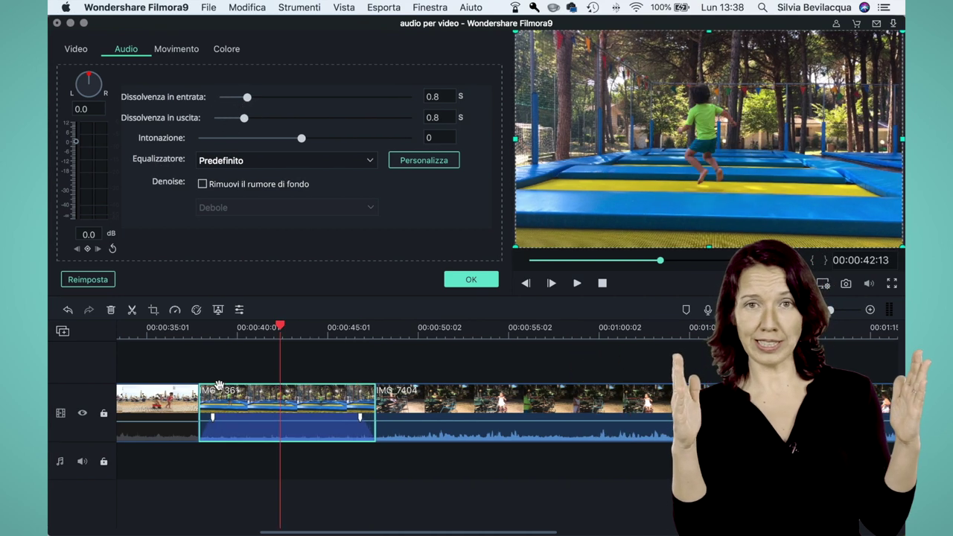
mouse_move(212, 417)
mouse_down()
mouse_move(238, 414)
mouse_move(212, 416)
mouse_up()
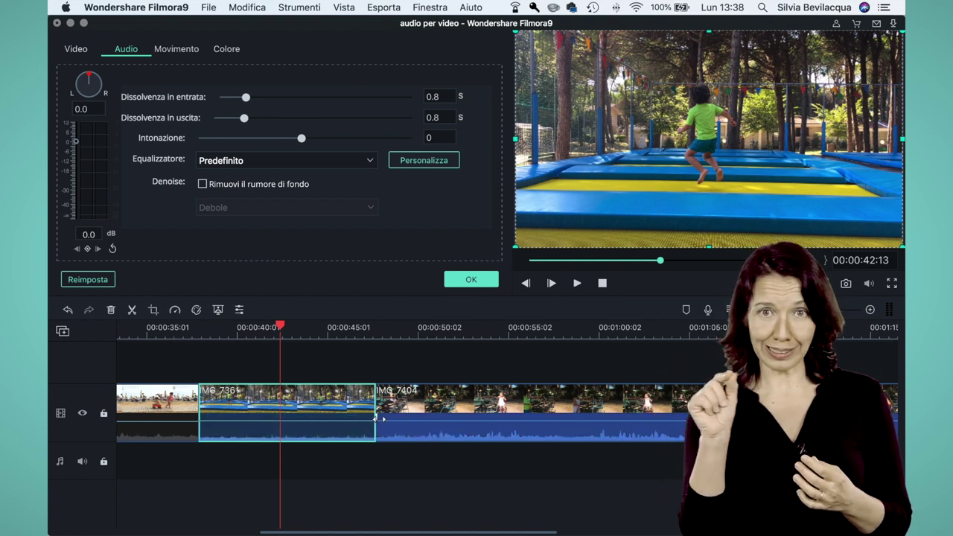
drag(360, 418, 359, 417)
drag(211, 418, 214, 418)
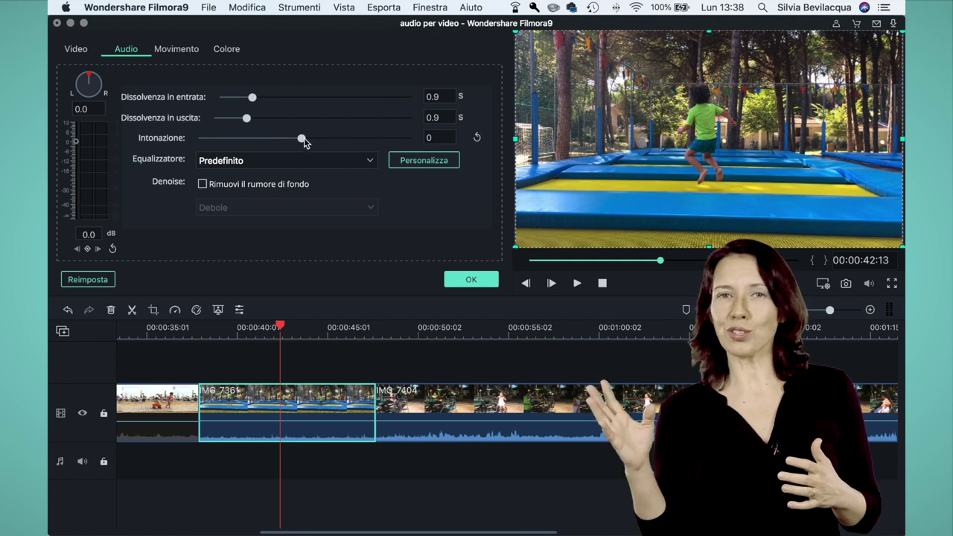
Set the IMG_7361 clip's pitch (Intonazione) to -1 and its equalizer preset to Personalizza.
mouse_move(302, 142)
mouse_down()
mouse_move(420, 143)
mouse_move(199, 146)
mouse_move(290, 144)
mouse_up()
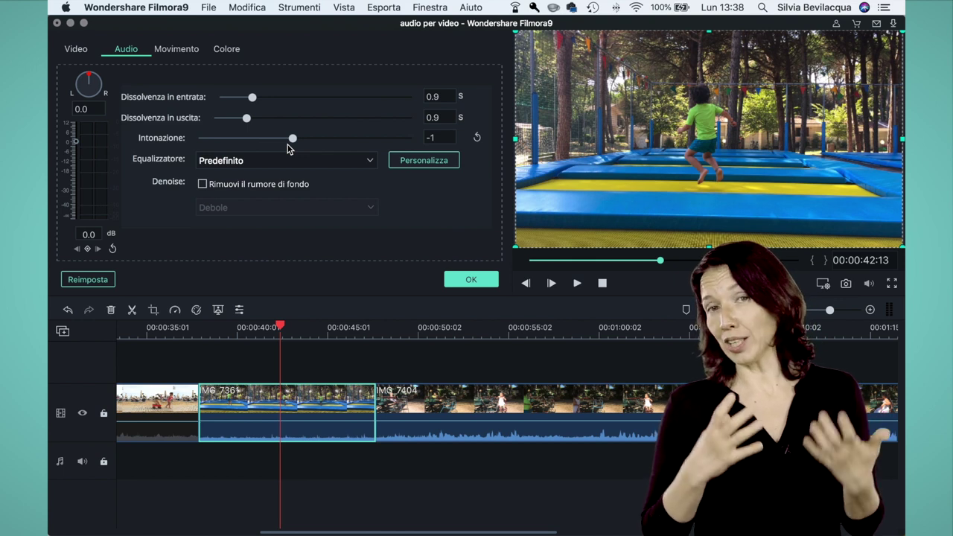
click(367, 161)
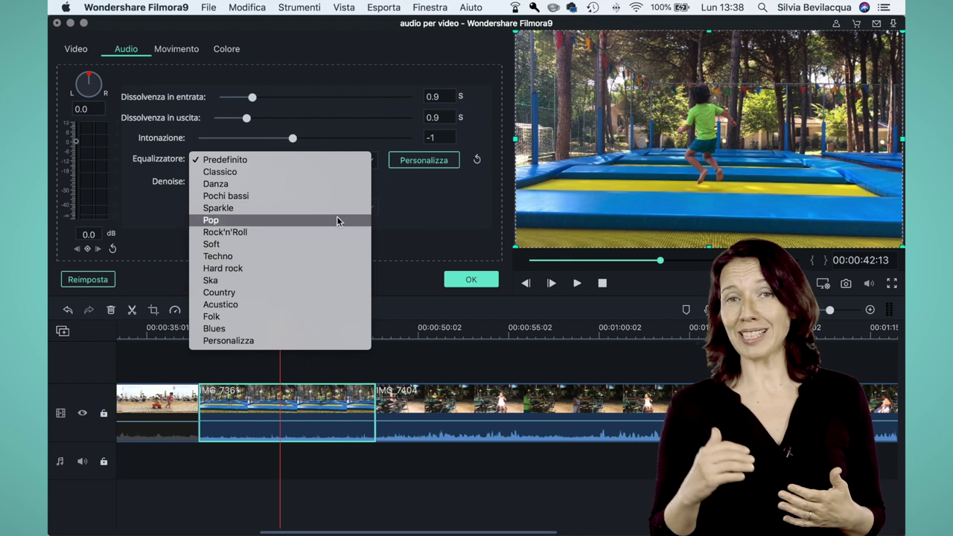
click(309, 346)
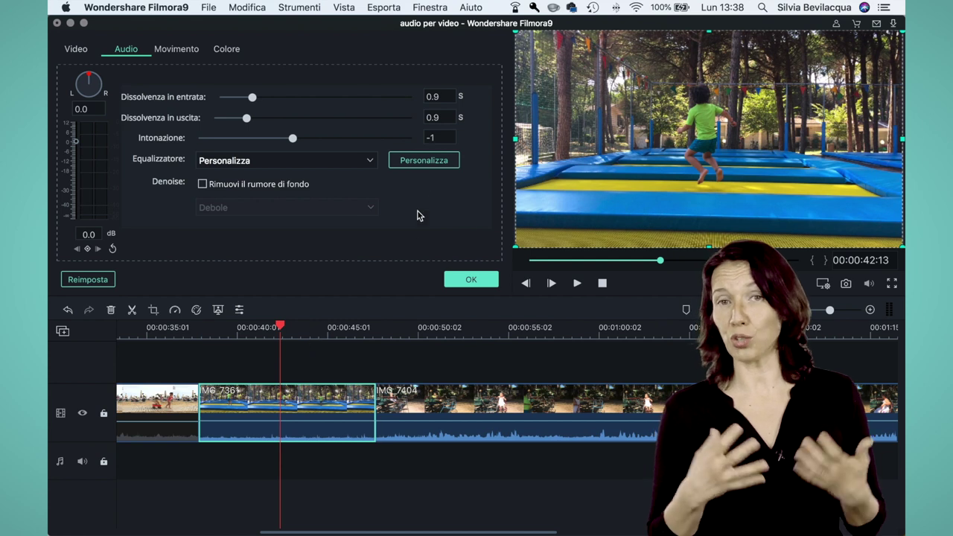
click(368, 160)
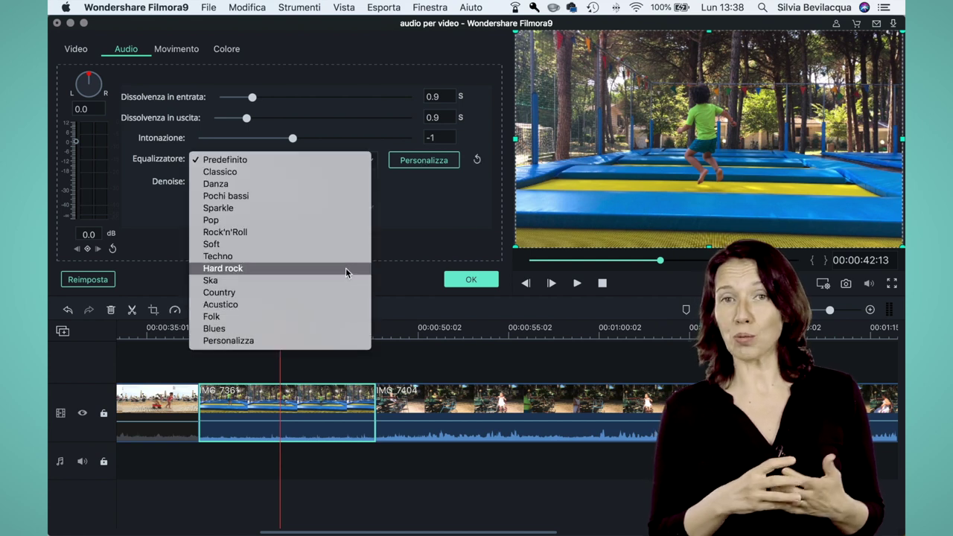
click(310, 346)
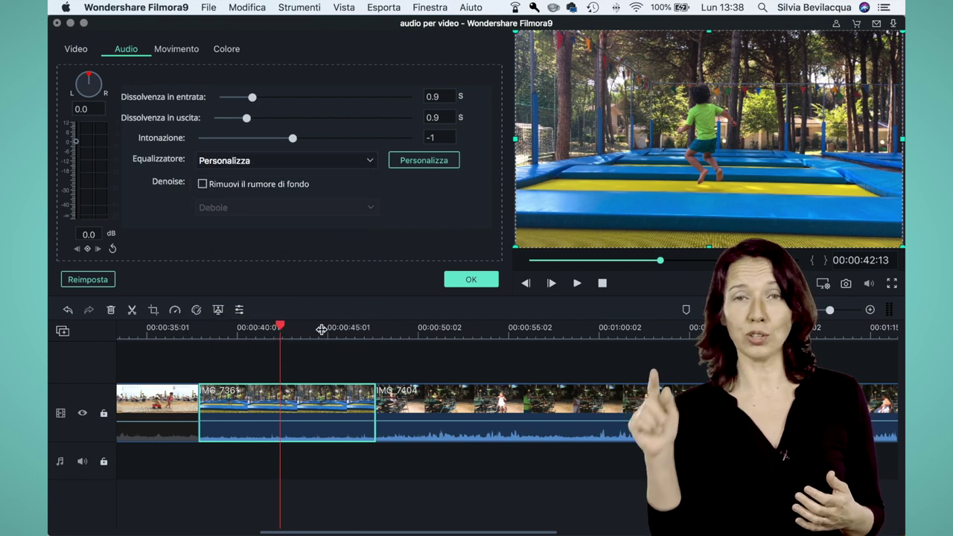
Customize the equalizer bands: 31 to -3.8, 63 to 5.8, 125 to 6.9 and 250 to -5.5.
click(422, 162)
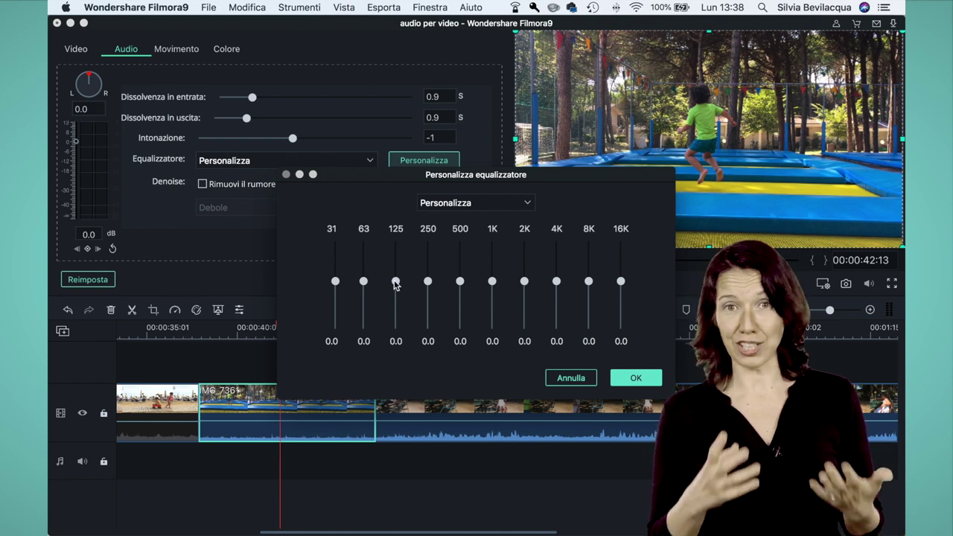
drag(394, 284, 428, 293)
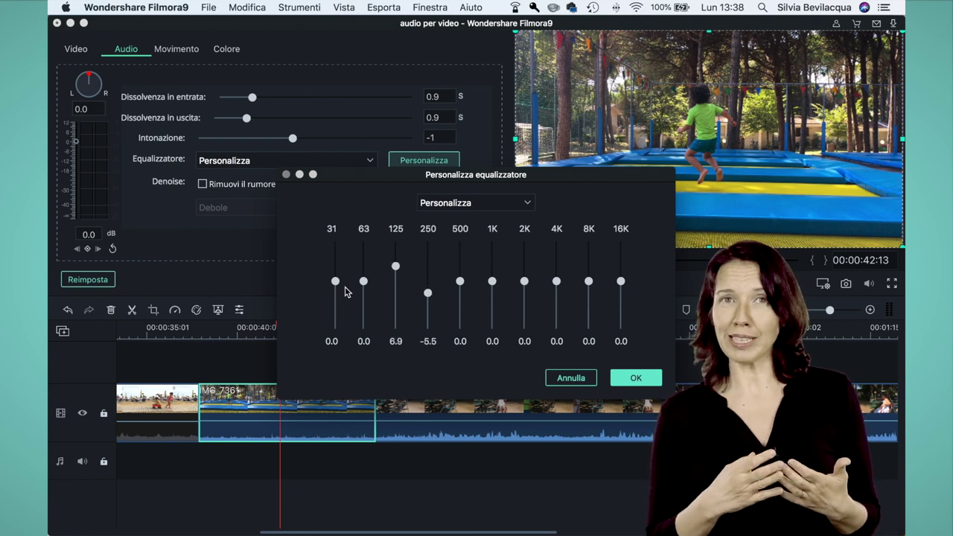
drag(335, 282, 364, 269)
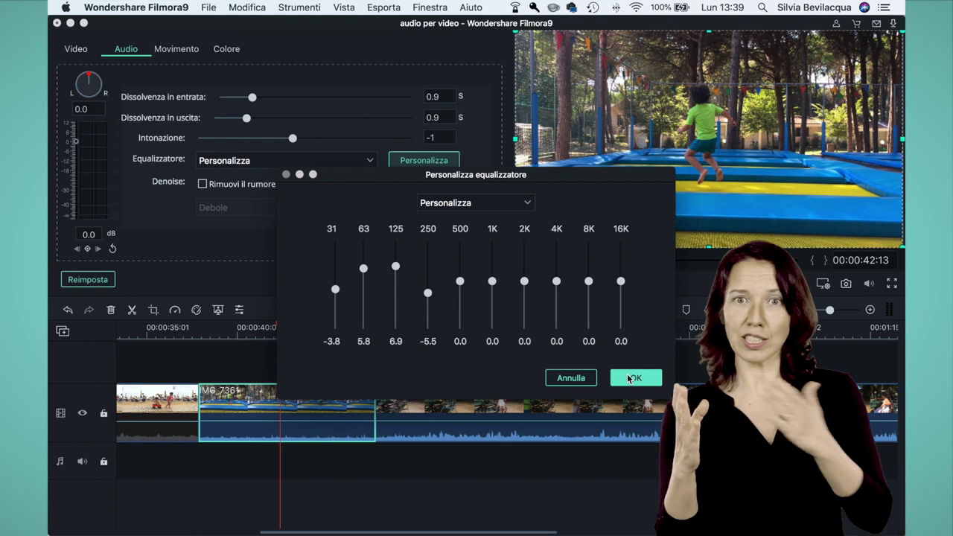